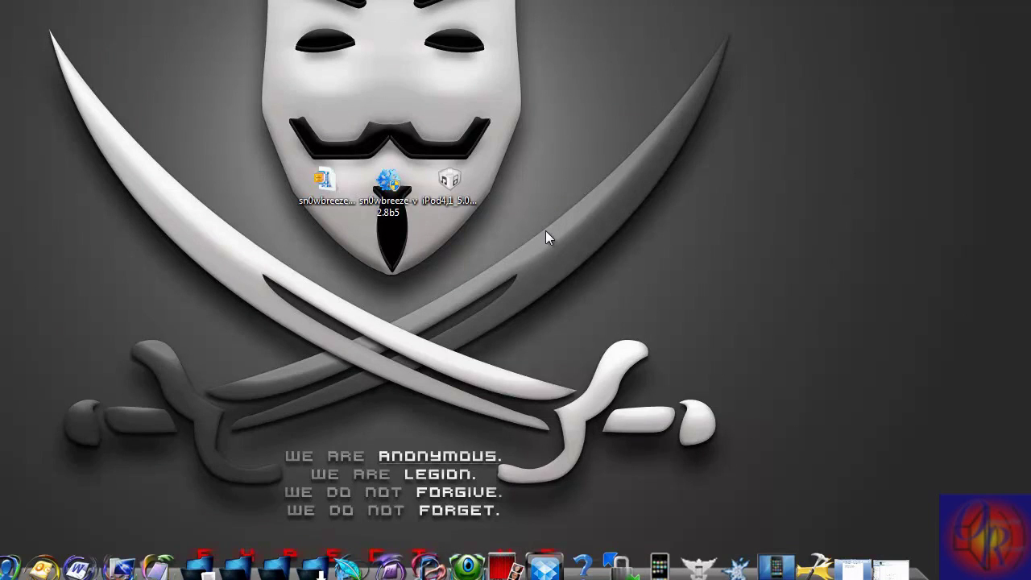
- Set the sn0wbreeze exe to run in Windows XP (Service Pack 2) compatibility mode as administrator
right_click(399, 216)
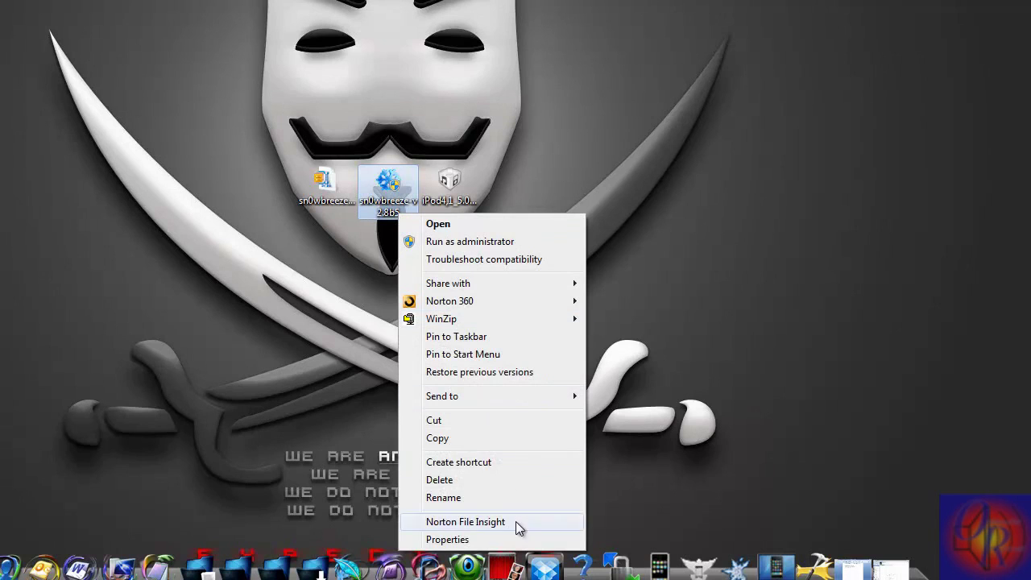
click(493, 545)
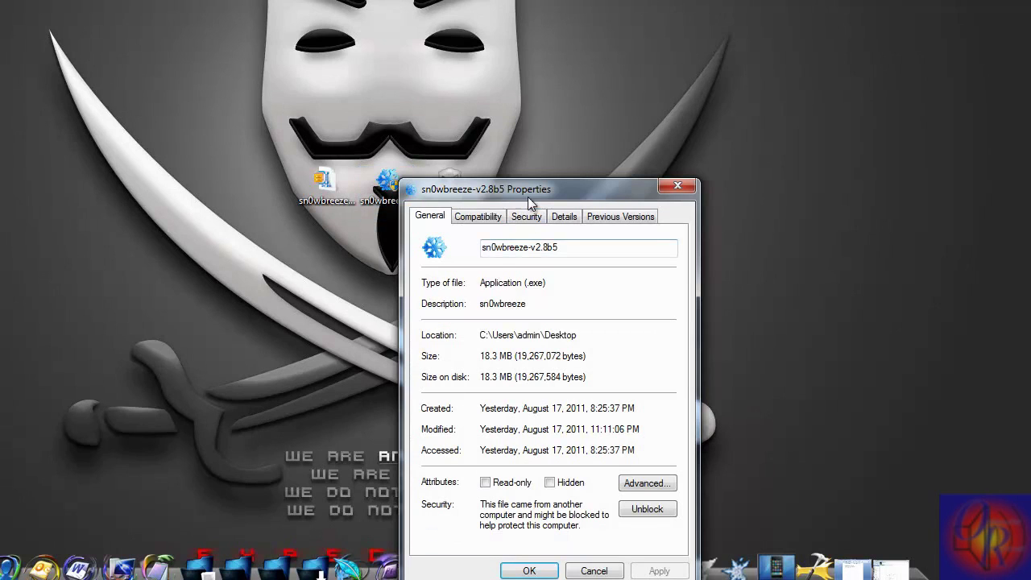
drag(536, 183, 540, 10)
click(489, 40)
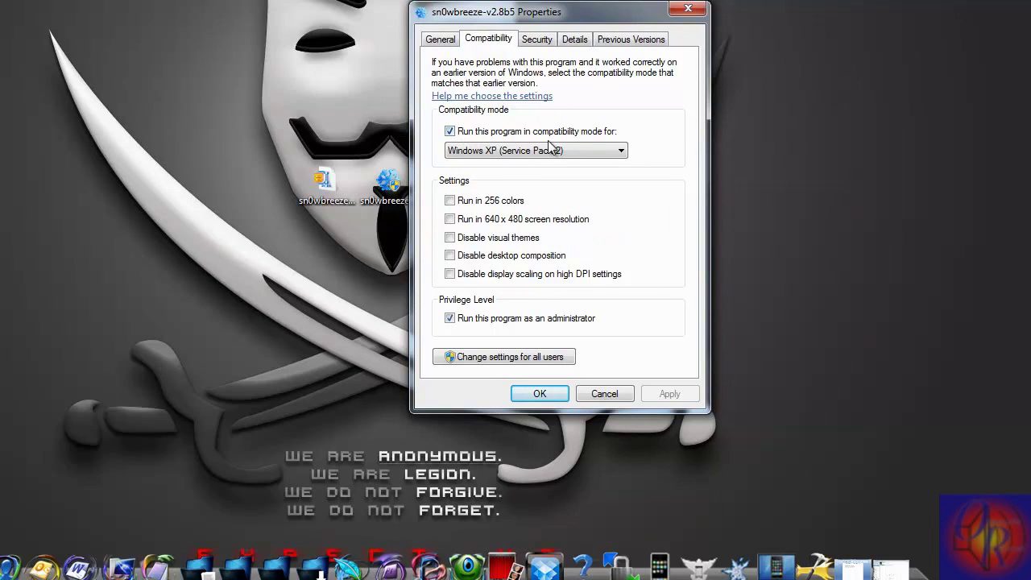
click(610, 153)
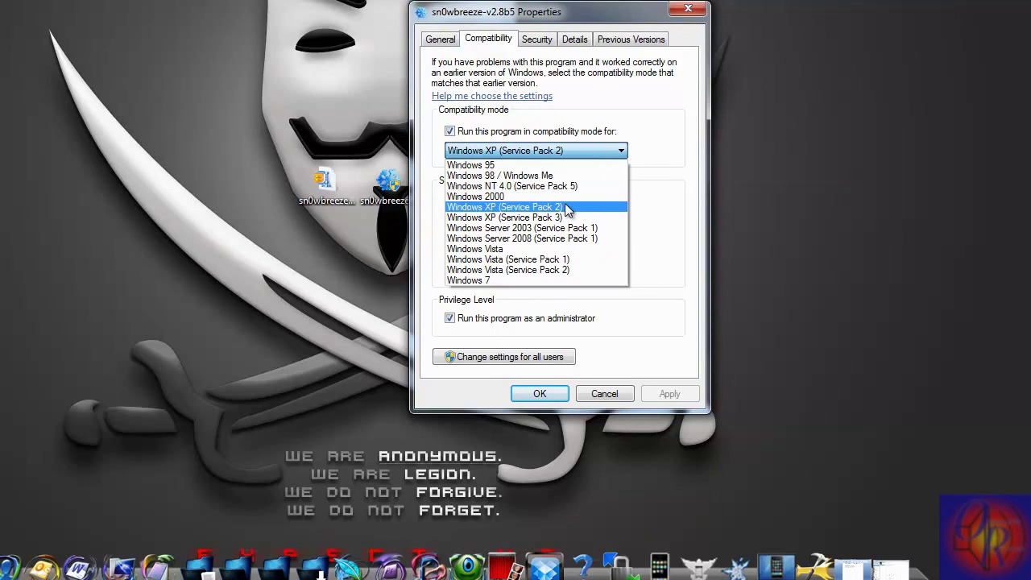
click(593, 203)
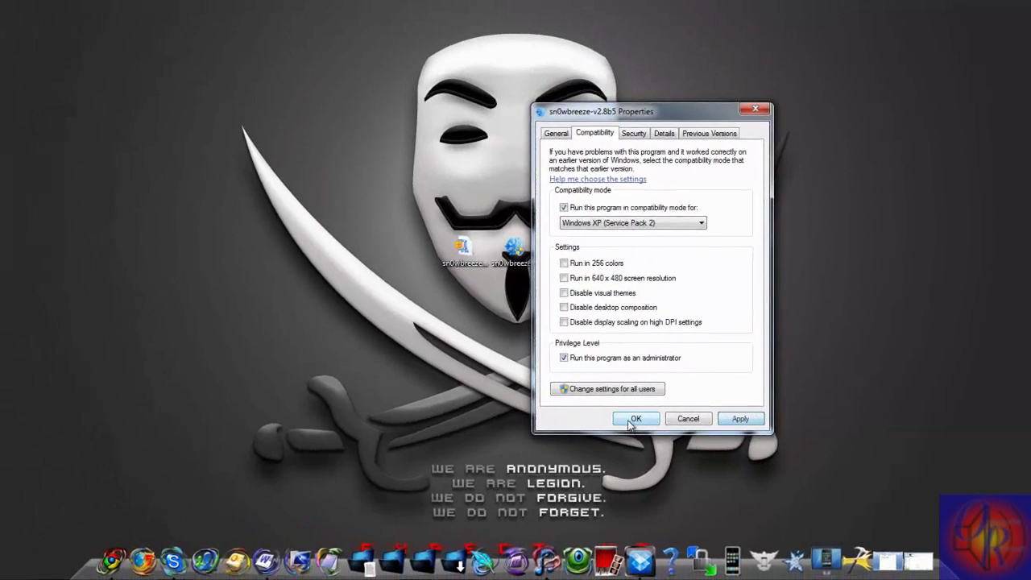
click(635, 419)
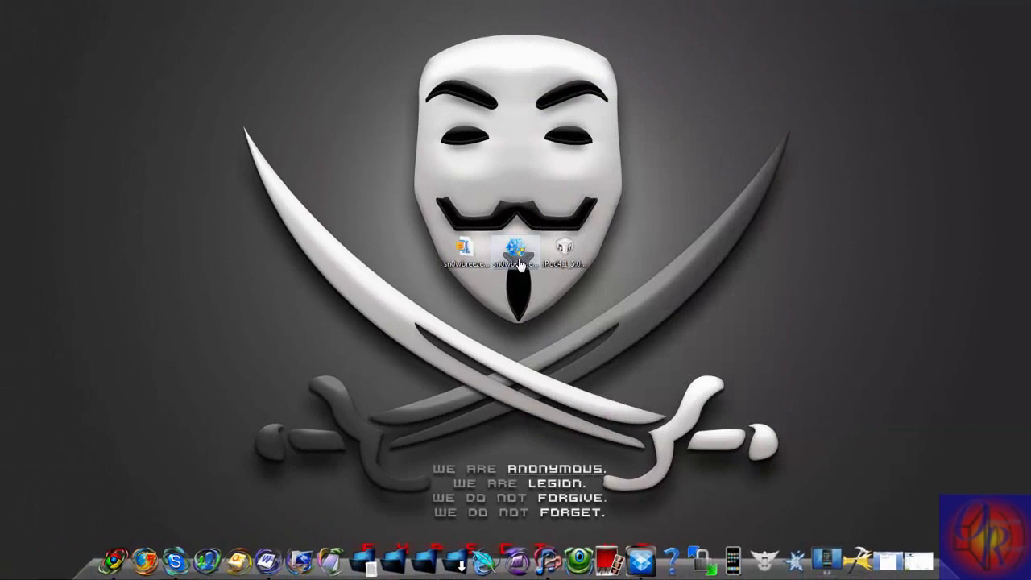
- Launch sn0wbreeze, accept the disclaimer, and load the iPod4,1 IPSW from the Desktop
key(Return)
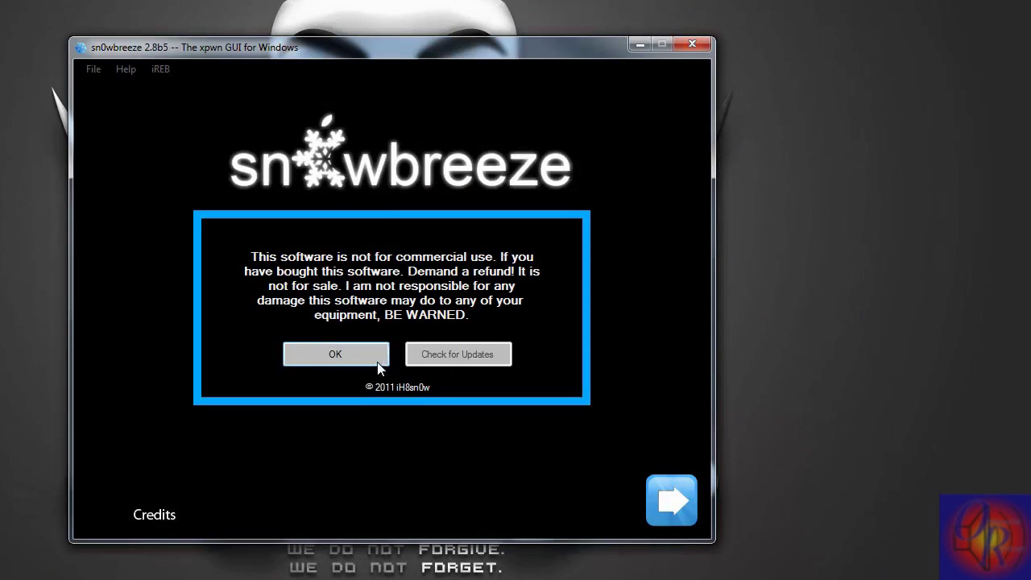
click(341, 348)
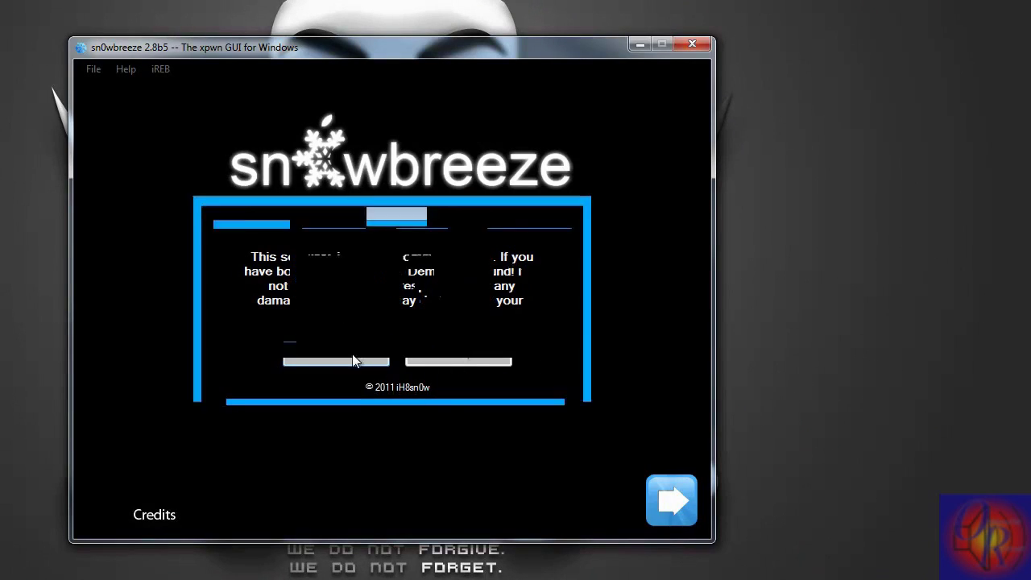
click(406, 359)
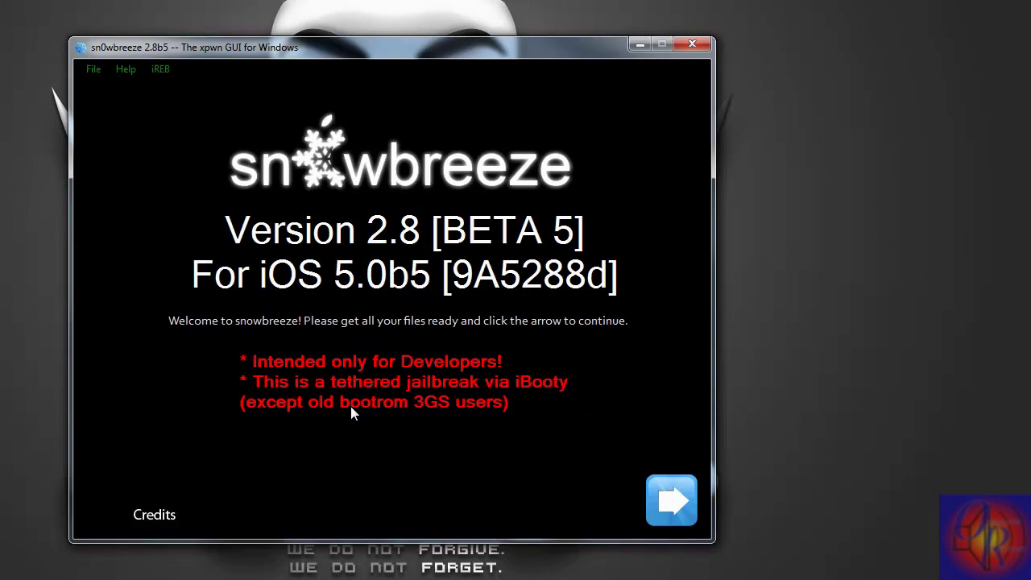
click(670, 500)
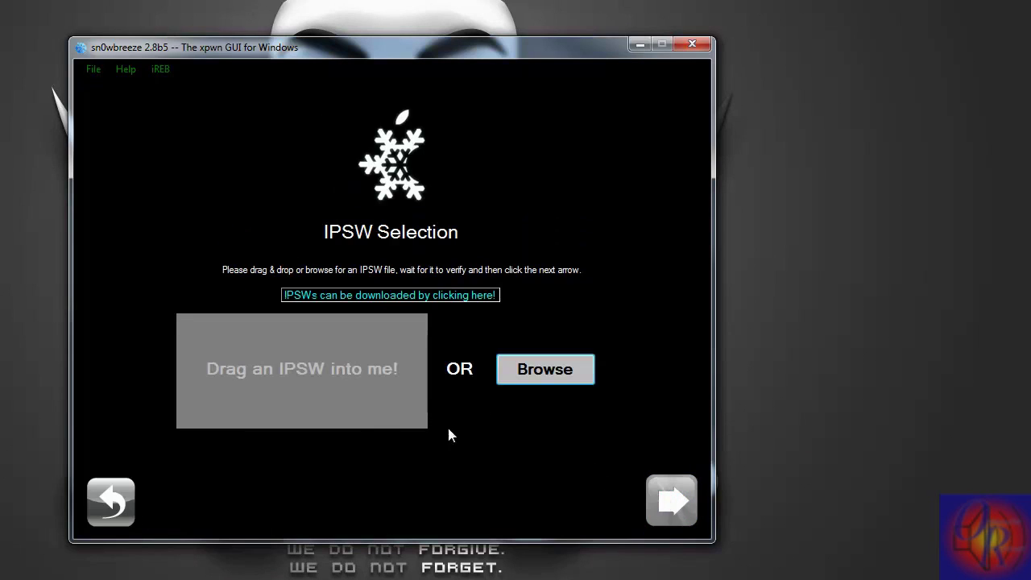
click(546, 370)
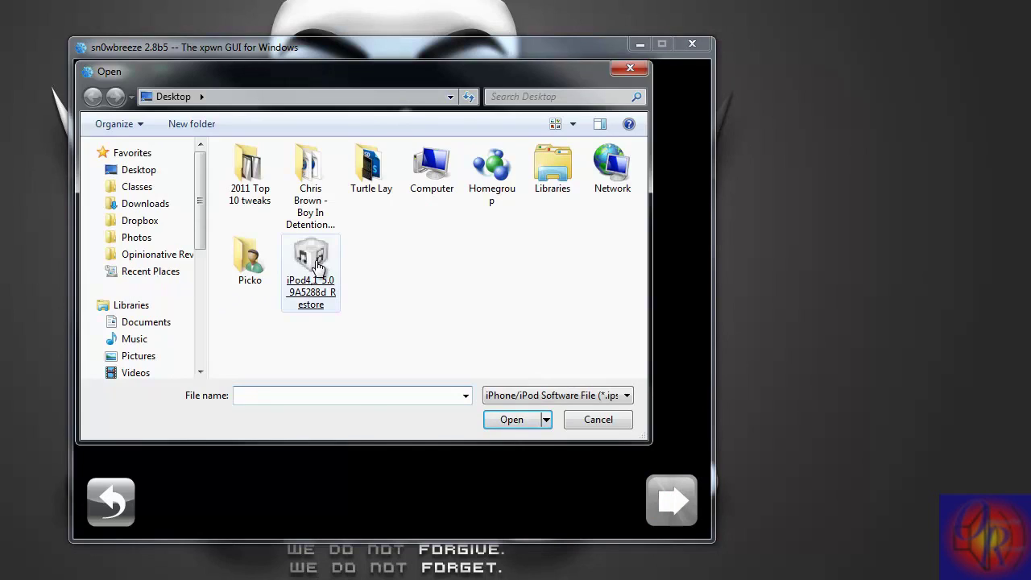
double_click(316, 266)
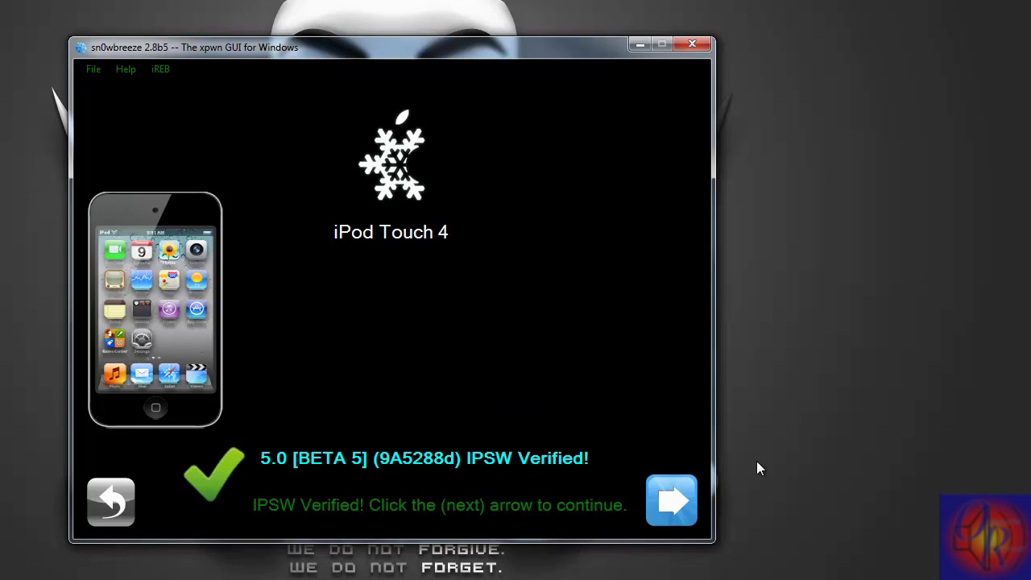
- Continue past the verified 5.0 beta 5 firmware and choose Expert Mode
click(671, 500)
click(439, 346)
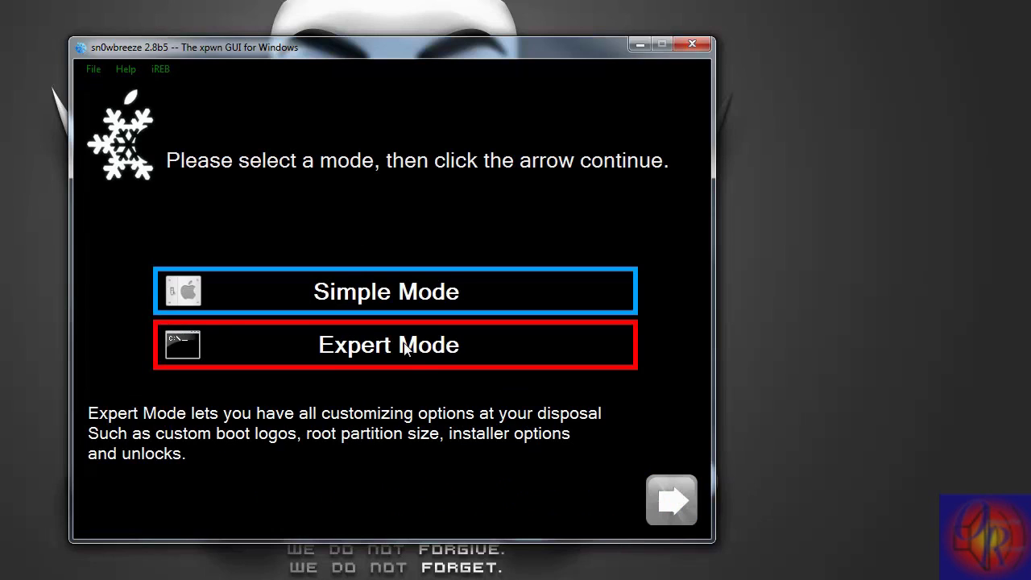
click(408, 345)
click(667, 488)
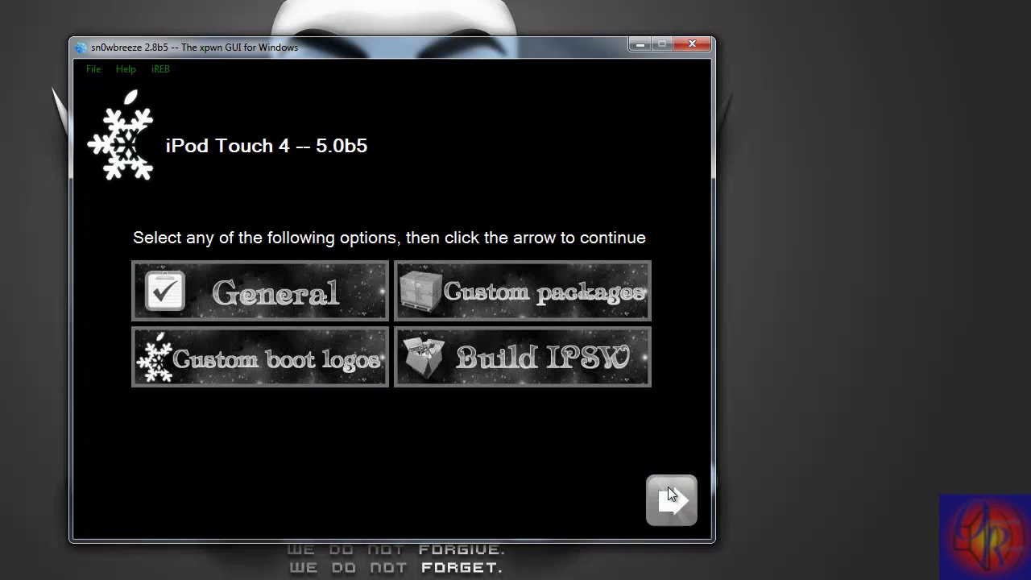
- Keep the default General settings, skip custom packages, and build the custom IPSW
click(295, 272)
click(682, 500)
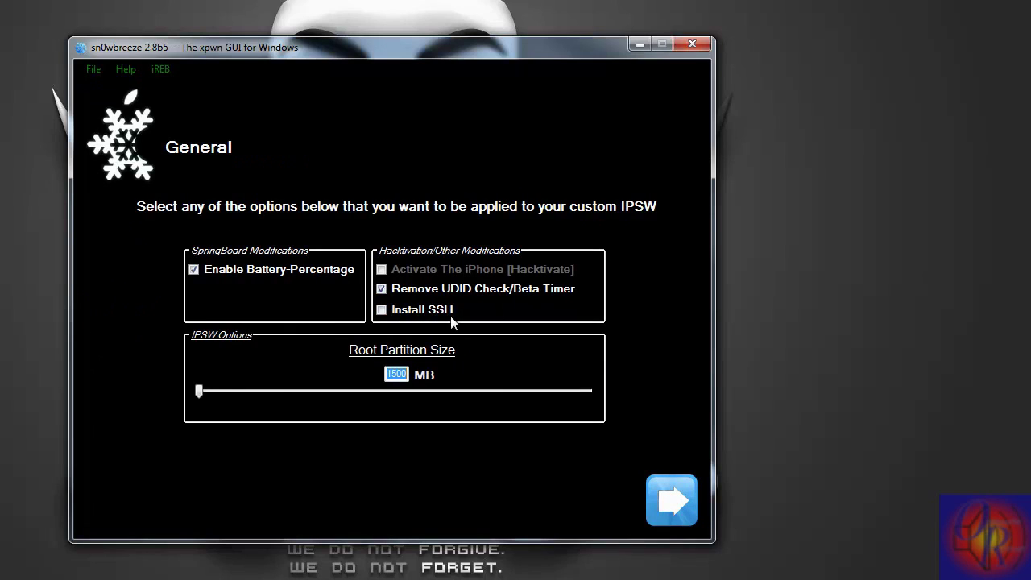
click(684, 501)
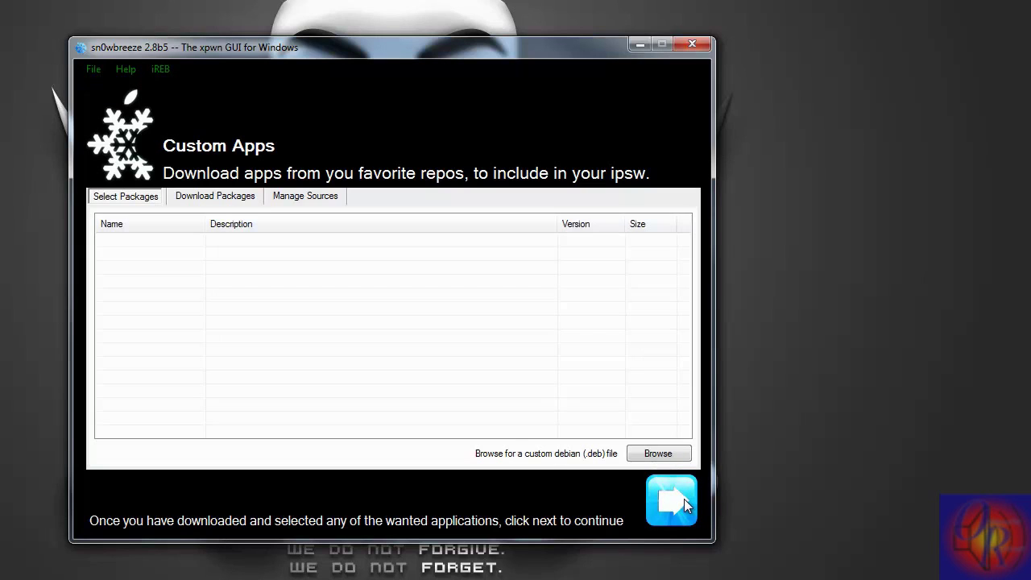
click(682, 497)
click(529, 360)
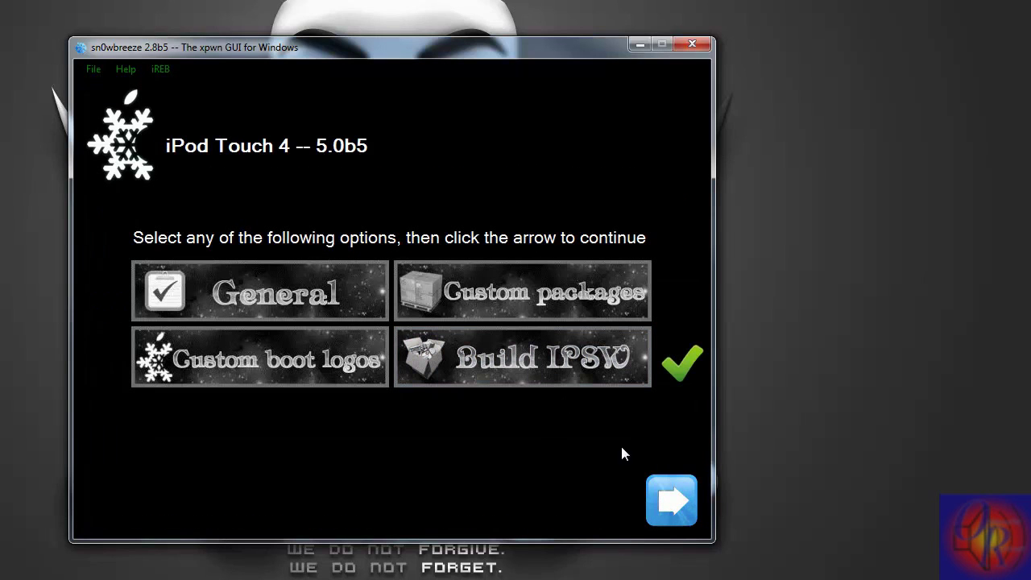
click(669, 498)
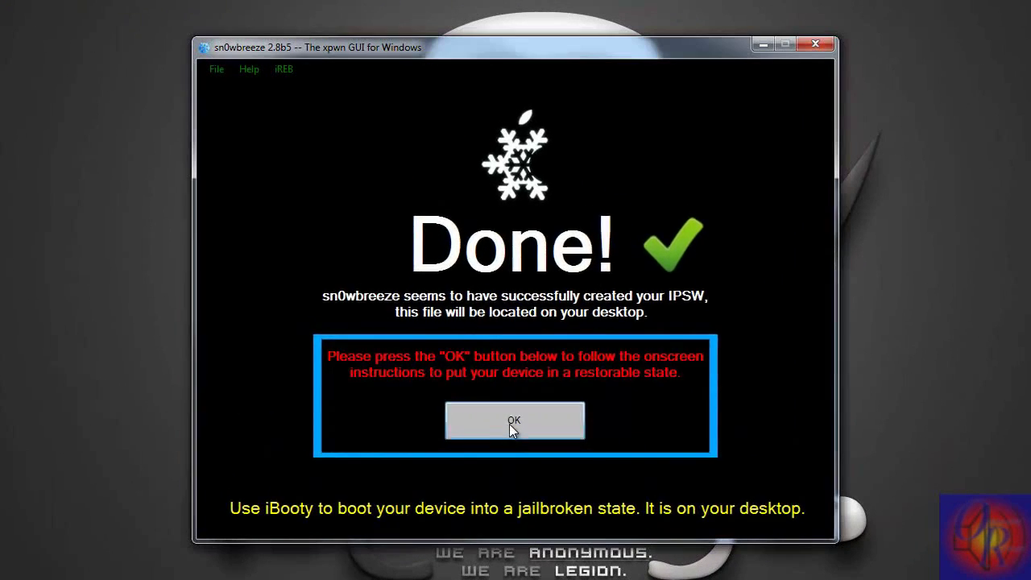
- Put the iPod into pwned DFU mode with DFU Pwner, then close sn0wbreeze
click(509, 424)
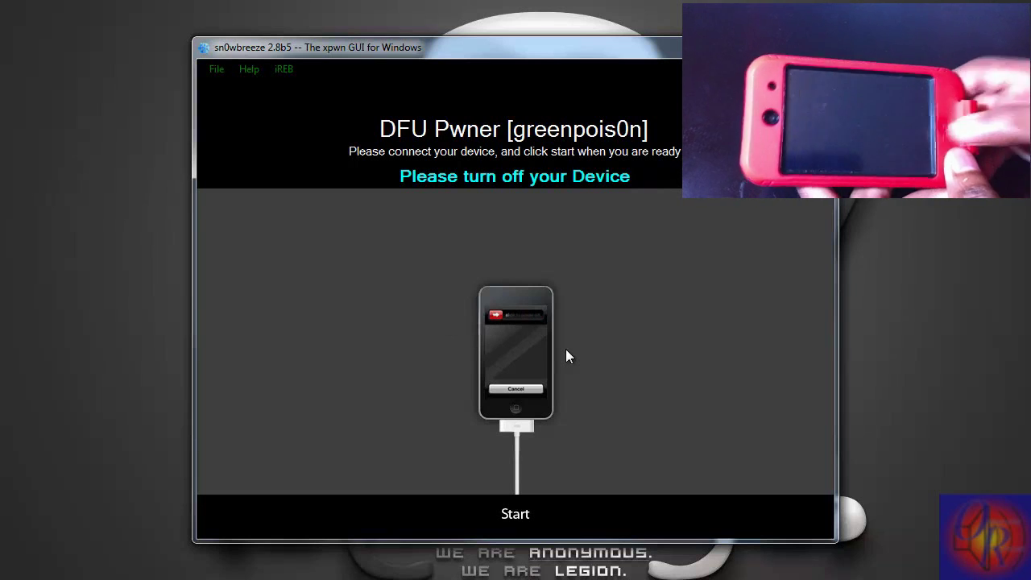
click(518, 522)
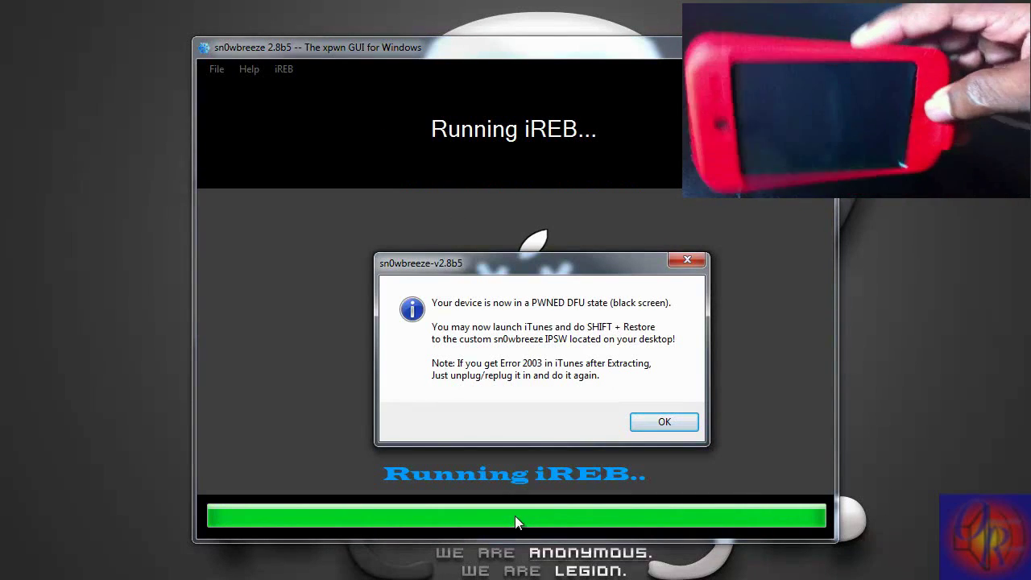
click(515, 522)
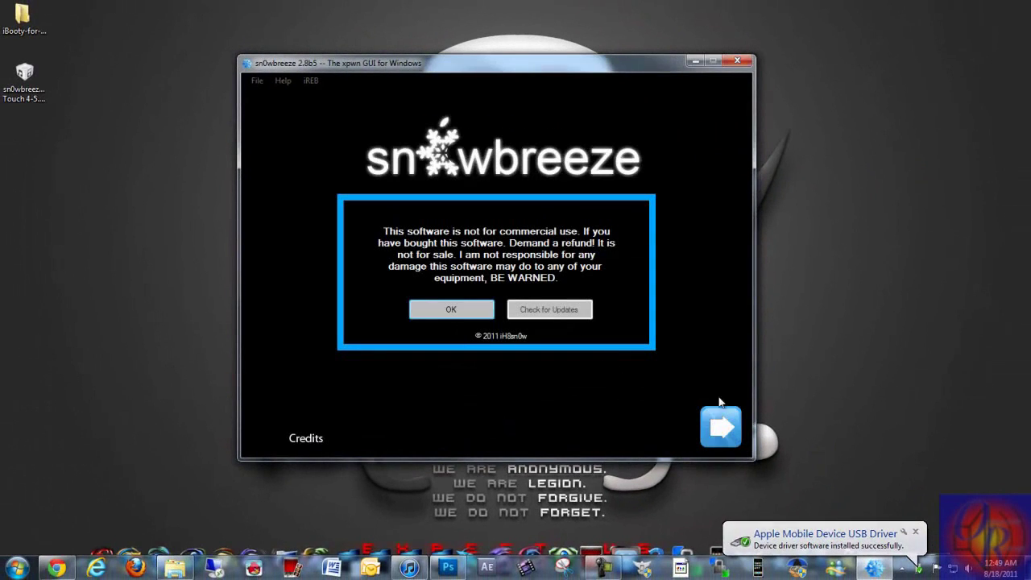
click(738, 62)
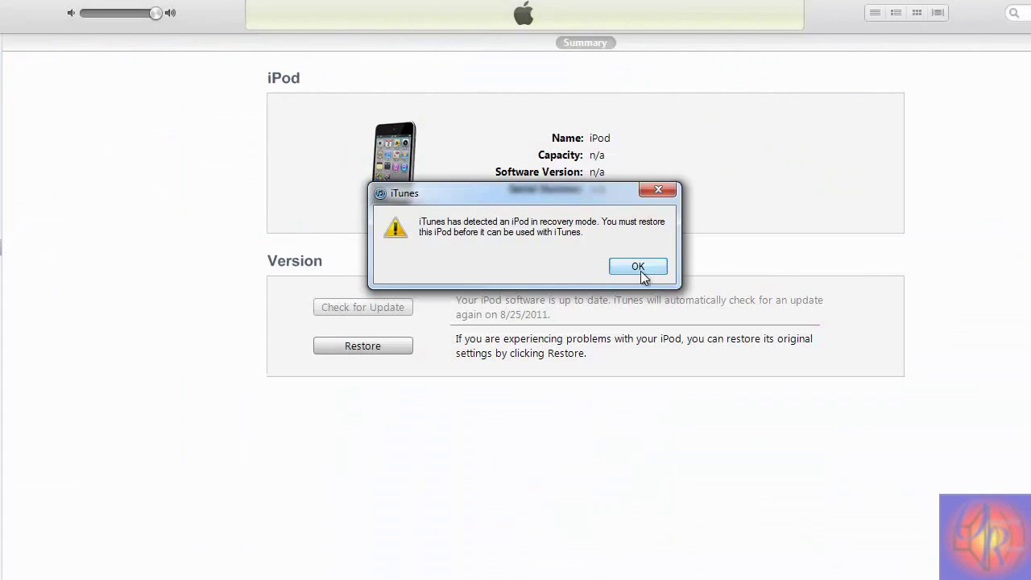
- Dismiss the recovery alert and restore using the sn0wbreeze_iPod Touch 4-5.0b5 IPSW from the Desktop
click(557, 229)
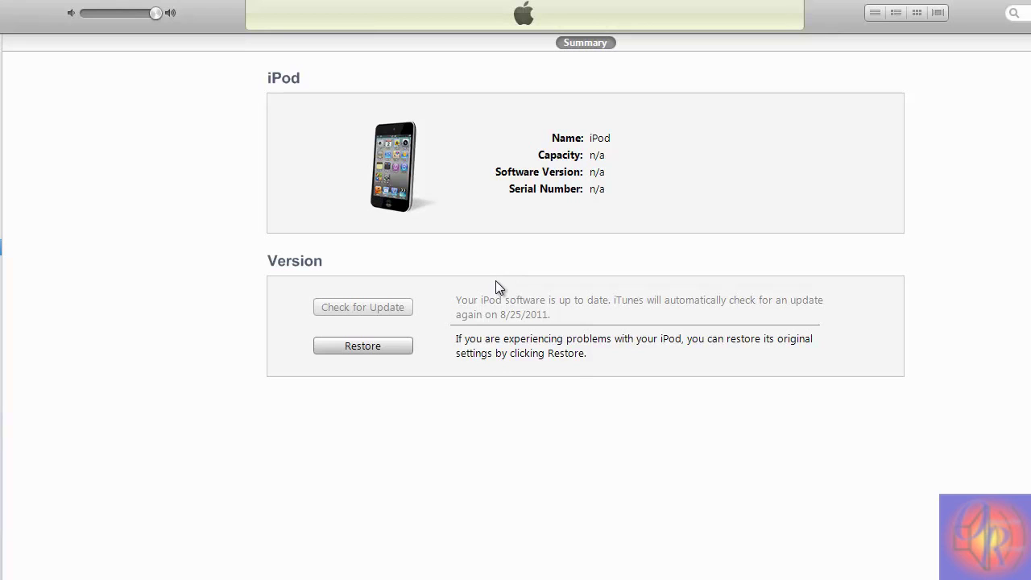
shift+click(366, 346)
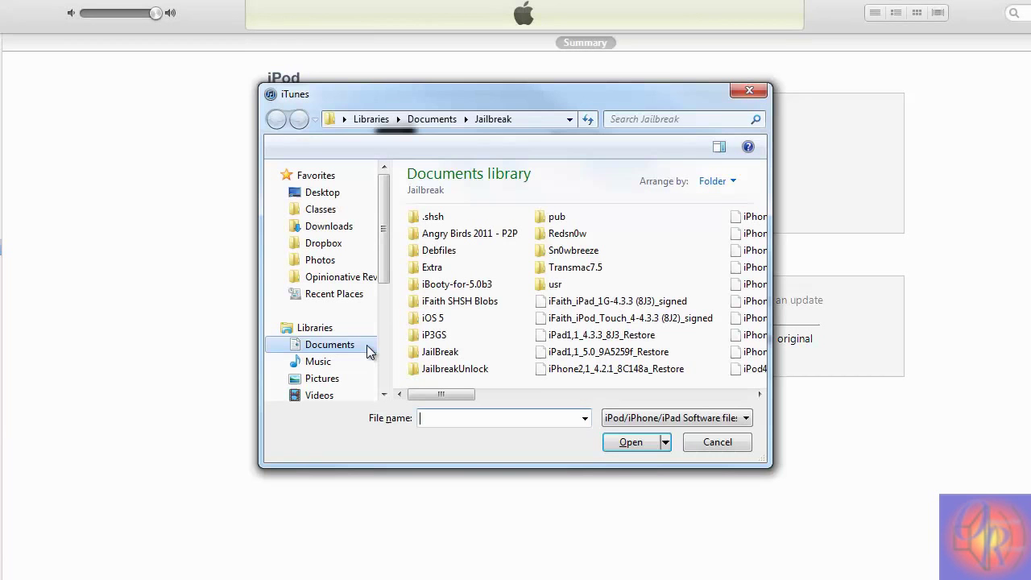
click(325, 196)
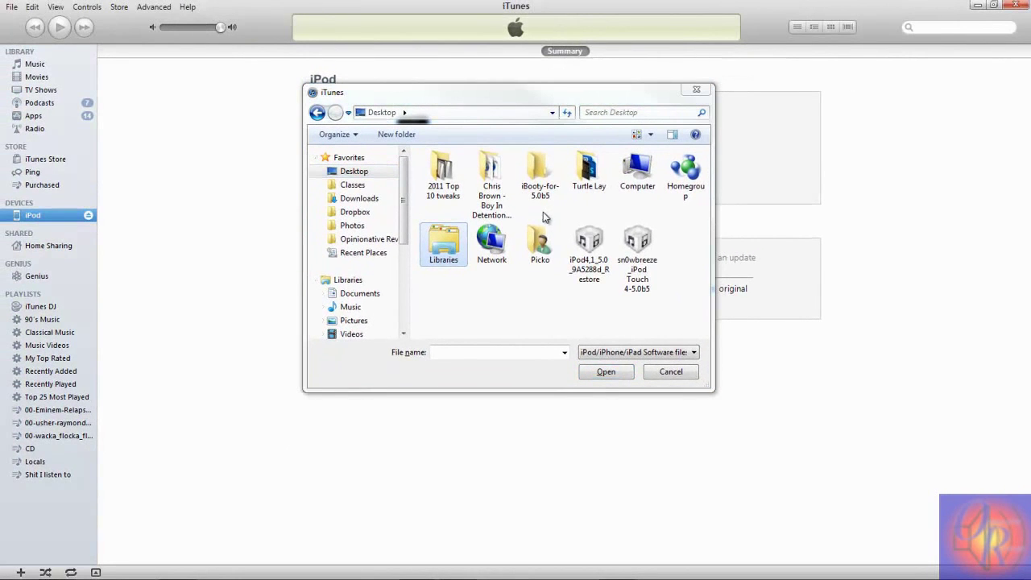
double_click(641, 245)
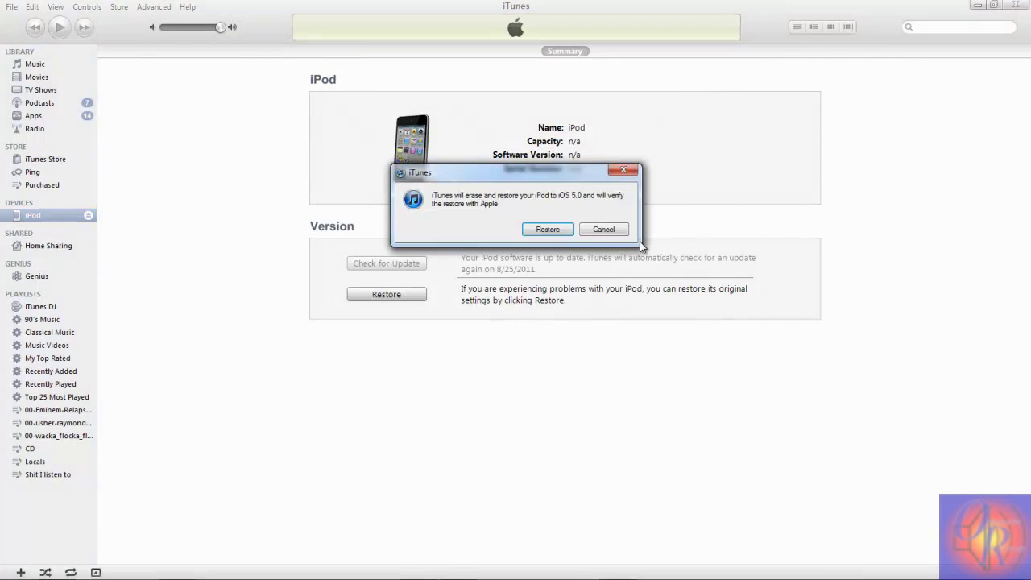
- Confirm the iTunes erase-and-restore to iOS 5.0 and let it finish
click(547, 230)
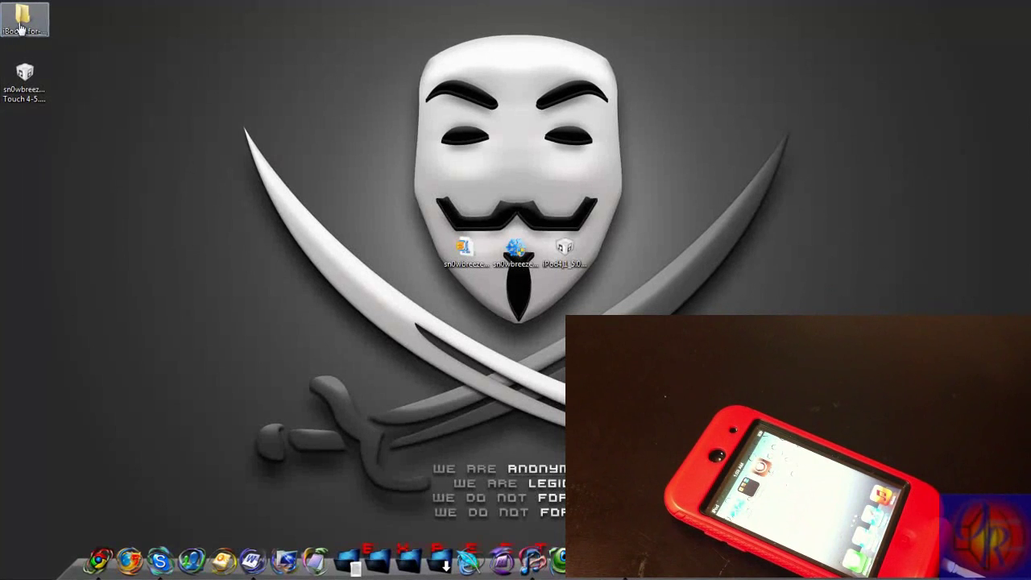
- Launch iBooty from its folder and select iPod Touch 4 as the device
drag(22, 30, 525, 147)
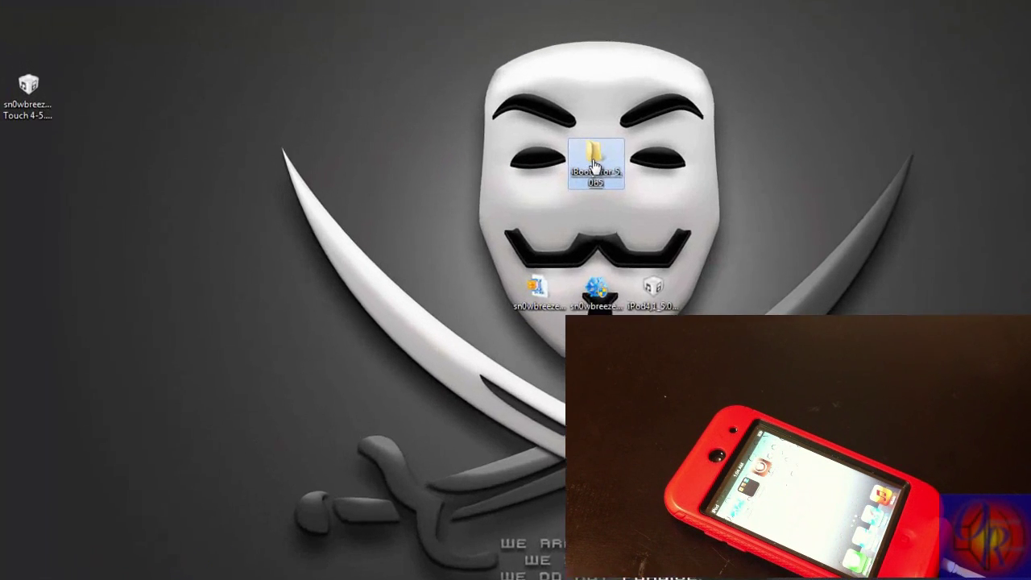
double_click(629, 178)
double_click(619, 198)
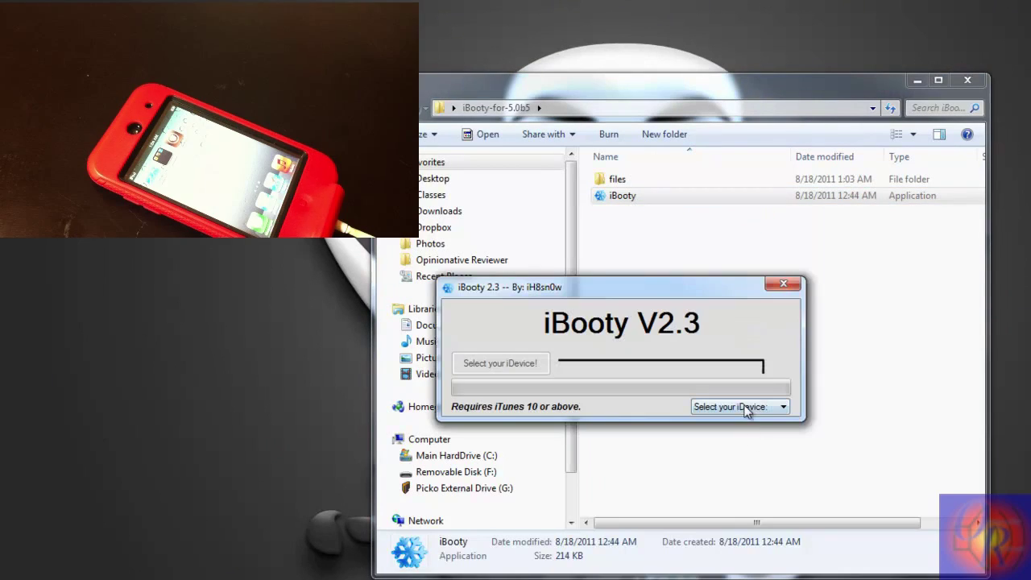
click(757, 409)
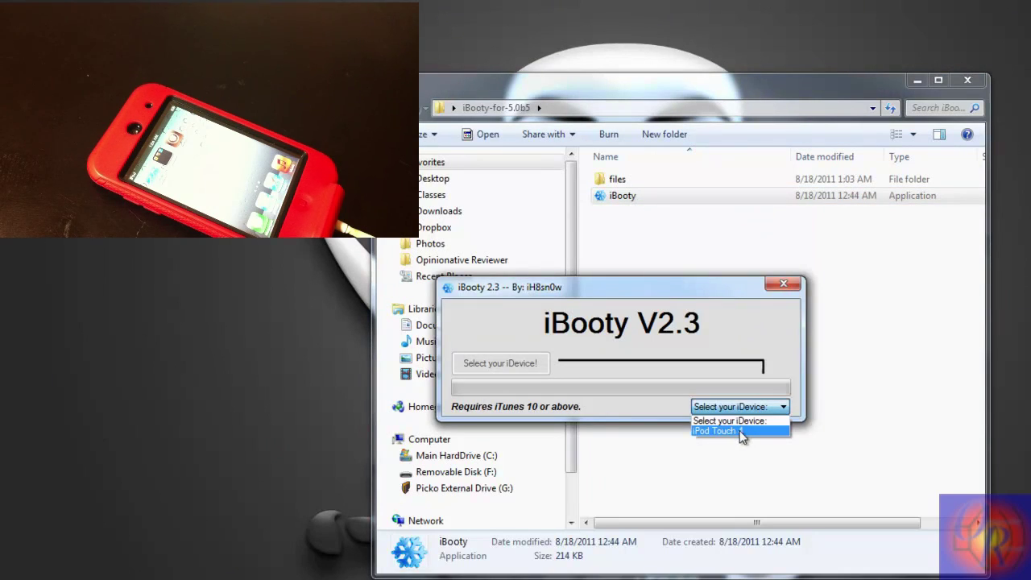
click(740, 432)
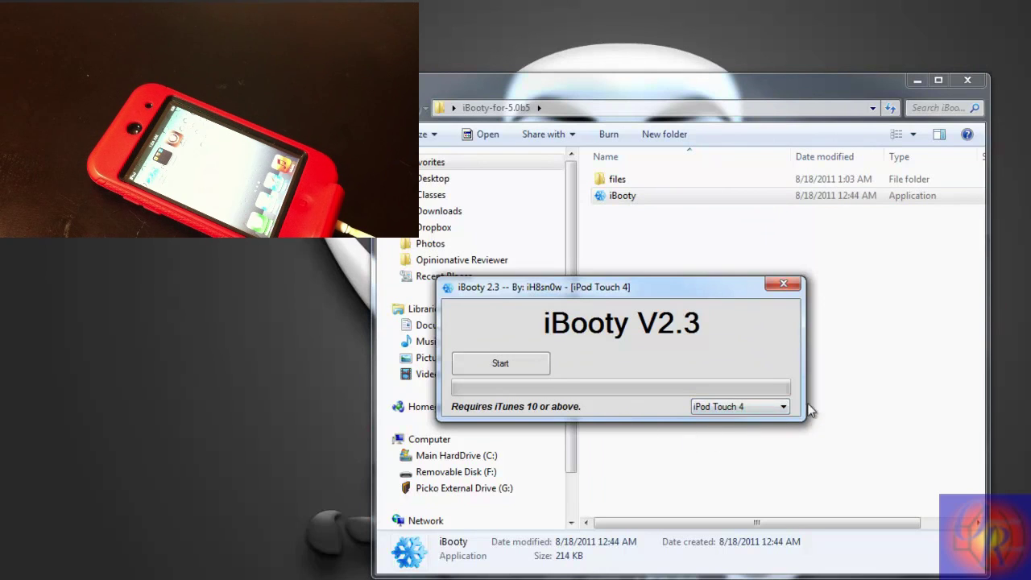
- Start the tethered boot and dismiss the iTunes recovery-mode alert until iBooty reports Done
click(521, 371)
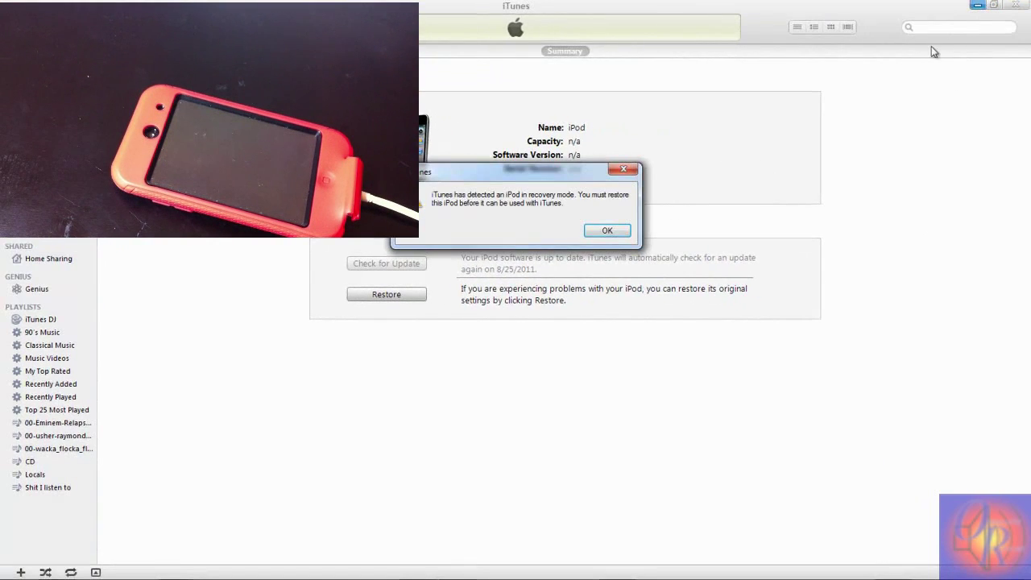
click(612, 232)
click(977, 6)
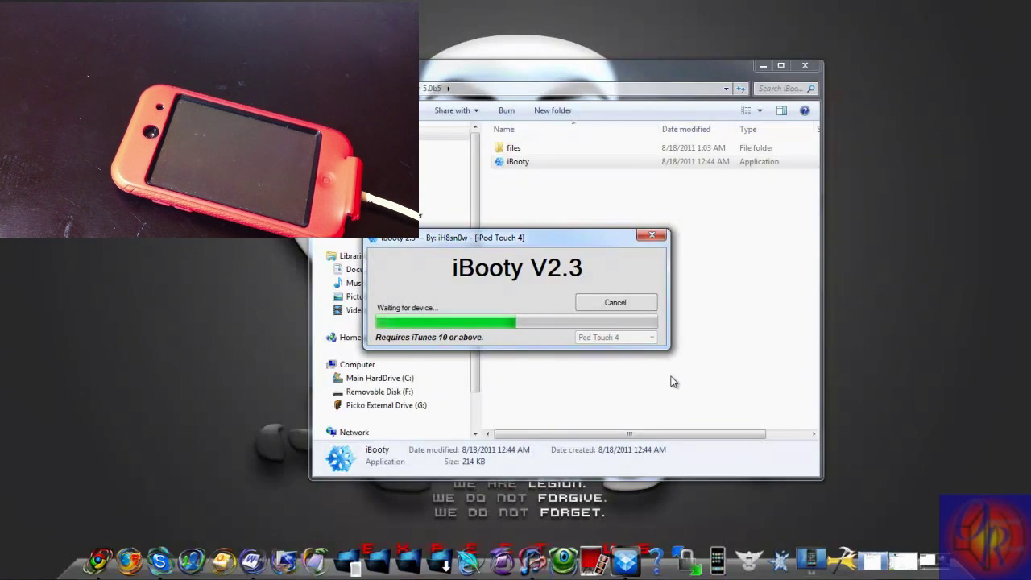
right_click(419, 568)
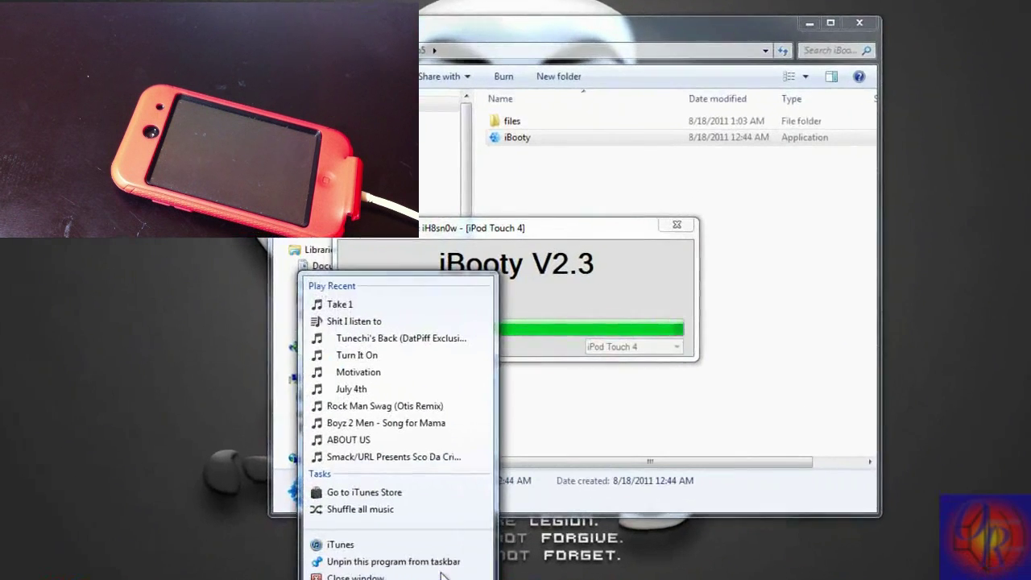
click(442, 575)
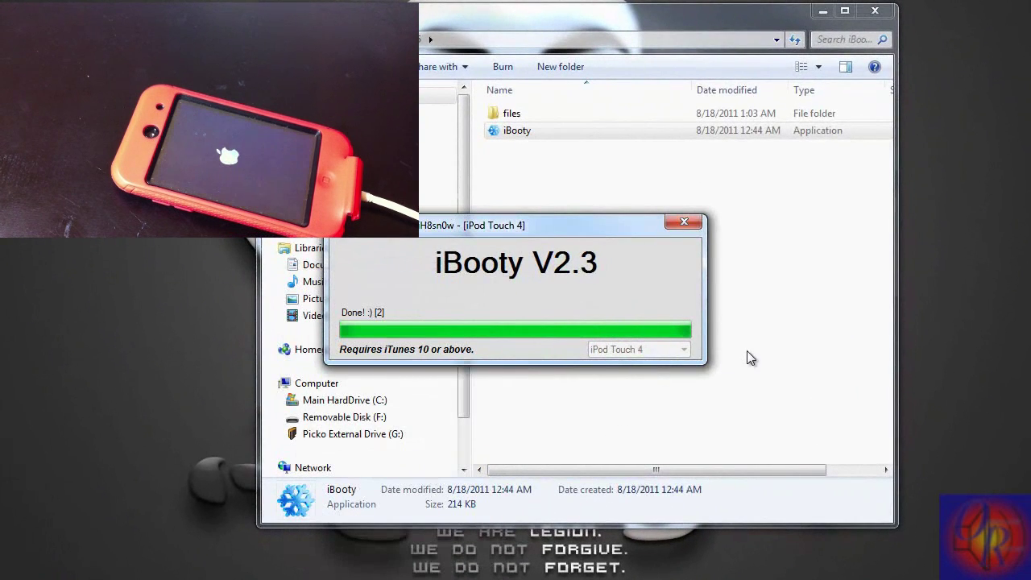